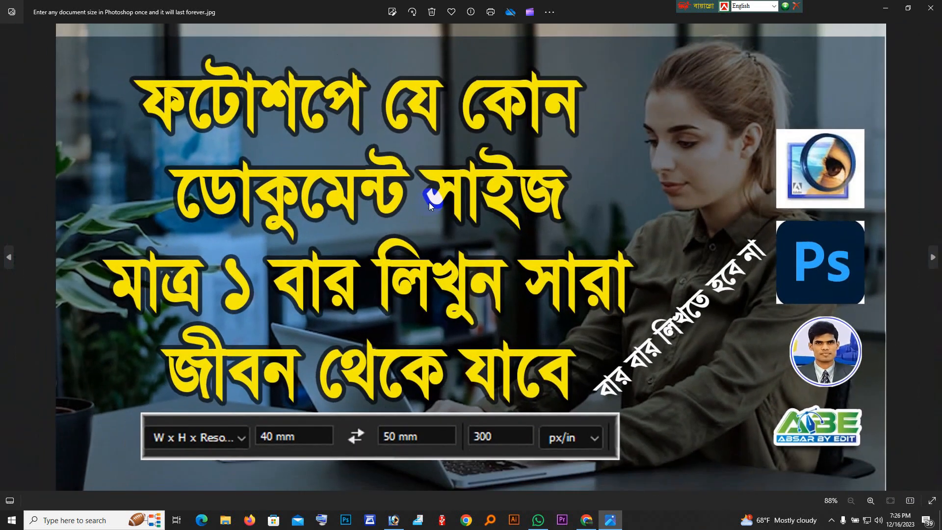
Examine the crop width, height and resolution settings shown along the lower part of the thumbnail image.
scroll(429, 202, "up", 4)
scroll(437, 208, "down", 4)
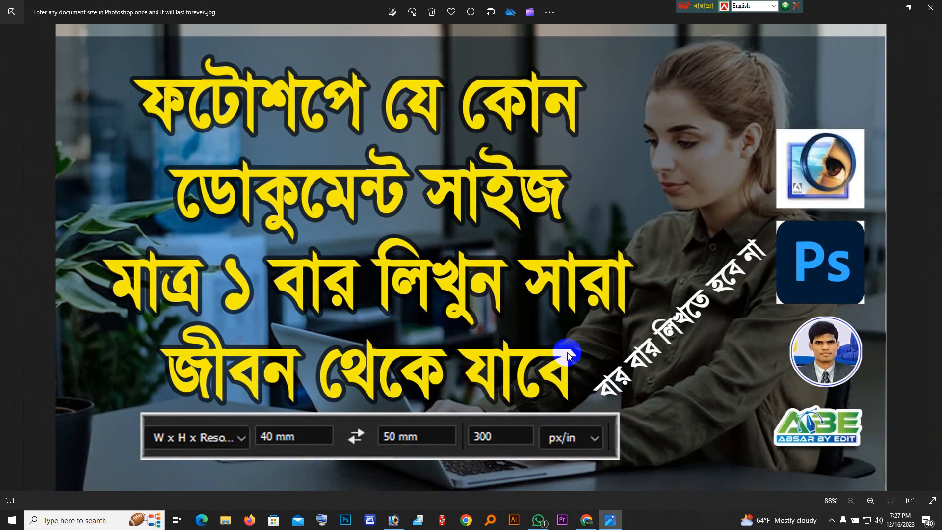
scroll(506, 426, "up", 3)
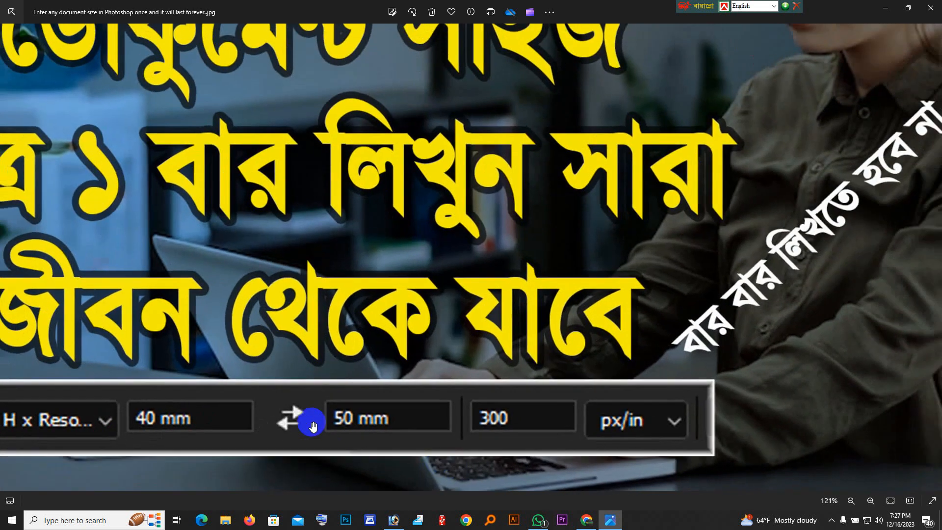
left_click_drag(301, 420, 385, 407)
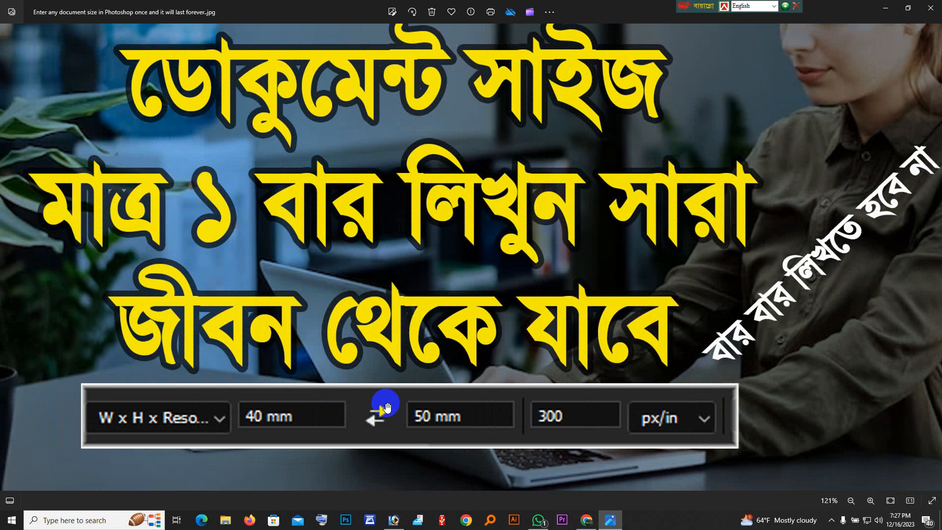
scroll(377, 442, "up", 4)
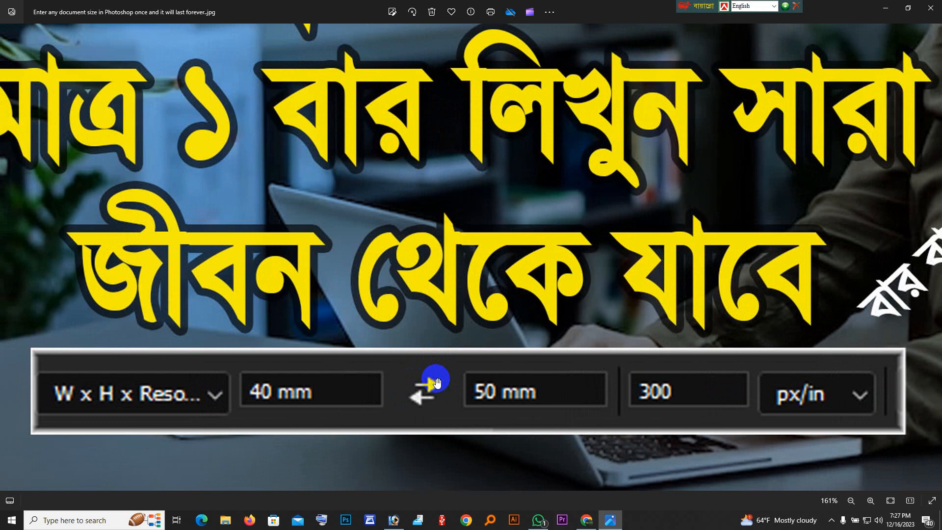
scroll(619, 368, "down", 5)
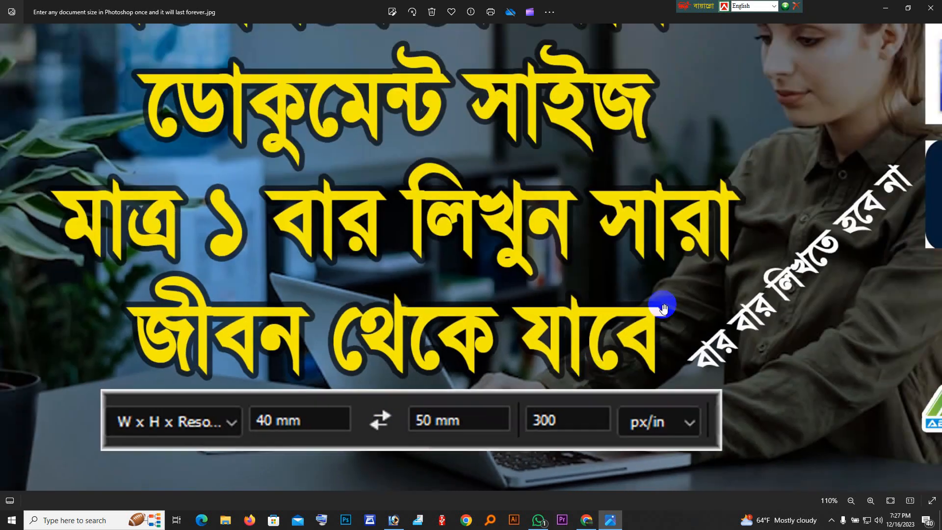
scroll(660, 305, "up", 5)
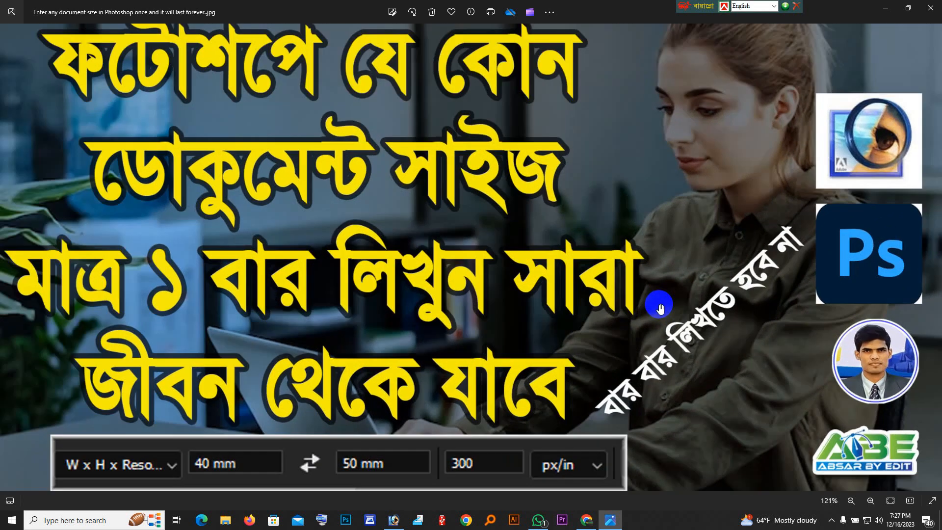
scroll(796, 205, "up", 2)
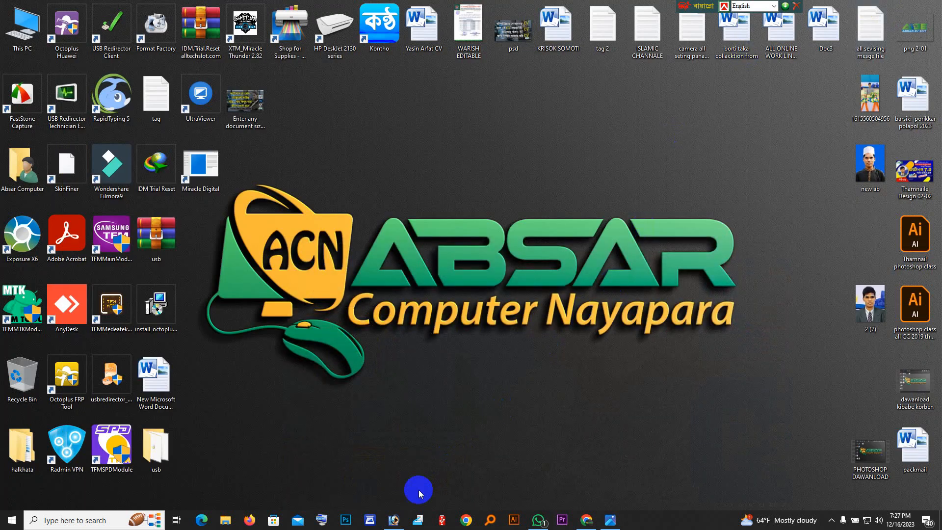
Switch to Adobe Photoshop and shift both open photo windows to the left within the workspace.
left_click(393, 519)
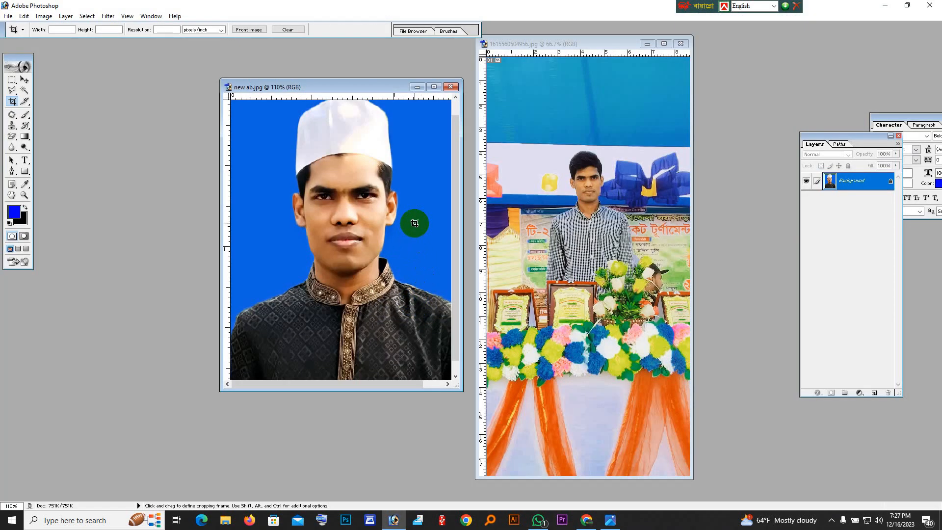
left_click_drag(353, 88, 259, 77)
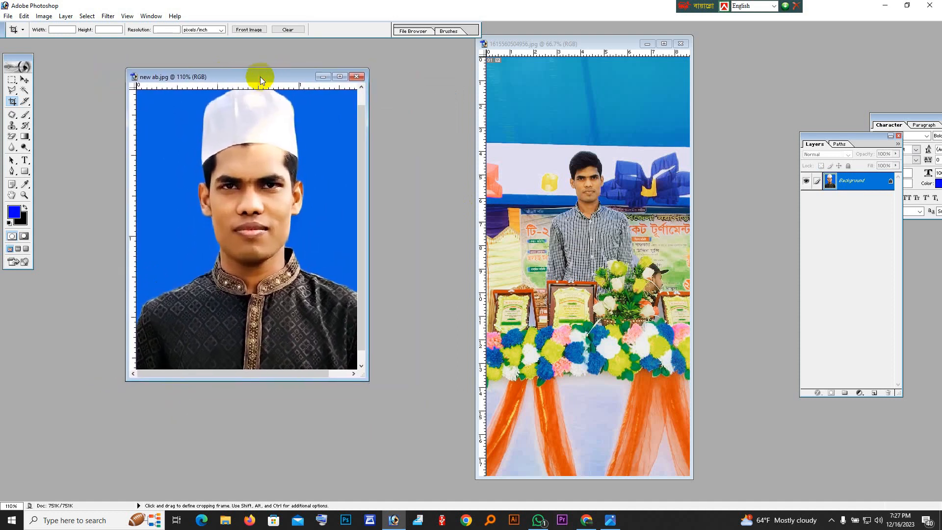
left_click(602, 131)
left_click_drag(566, 44, 518, 56)
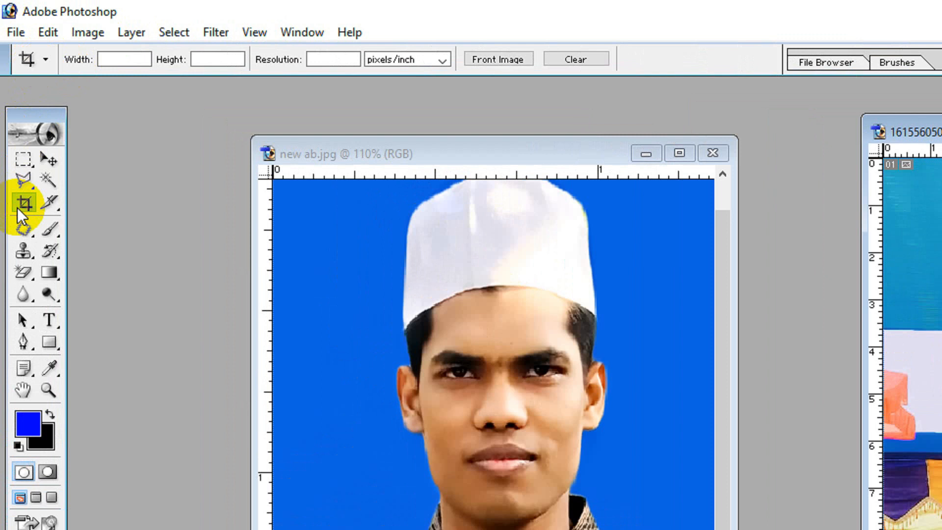
Check the saved Crop tool presets, and set the crop width to 40 mm.
left_click(46, 61)
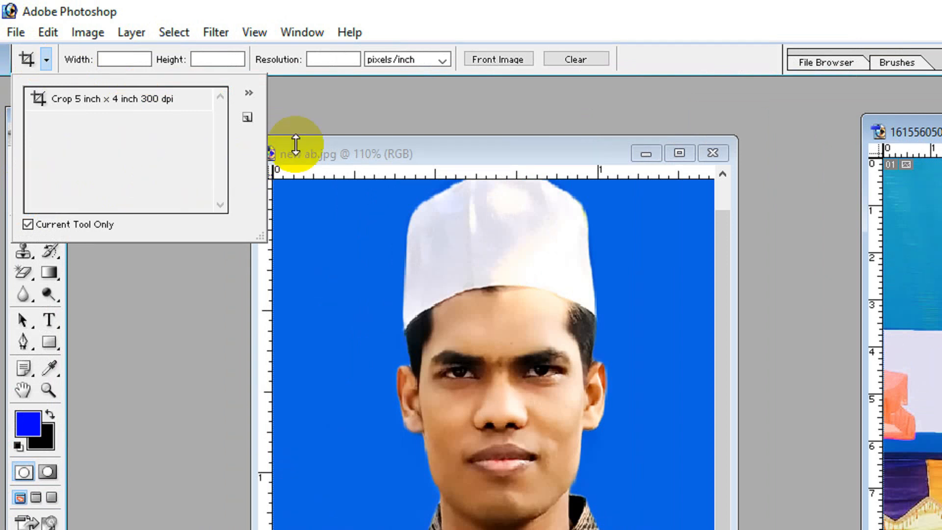
left_click(321, 113)
left_click(123, 61)
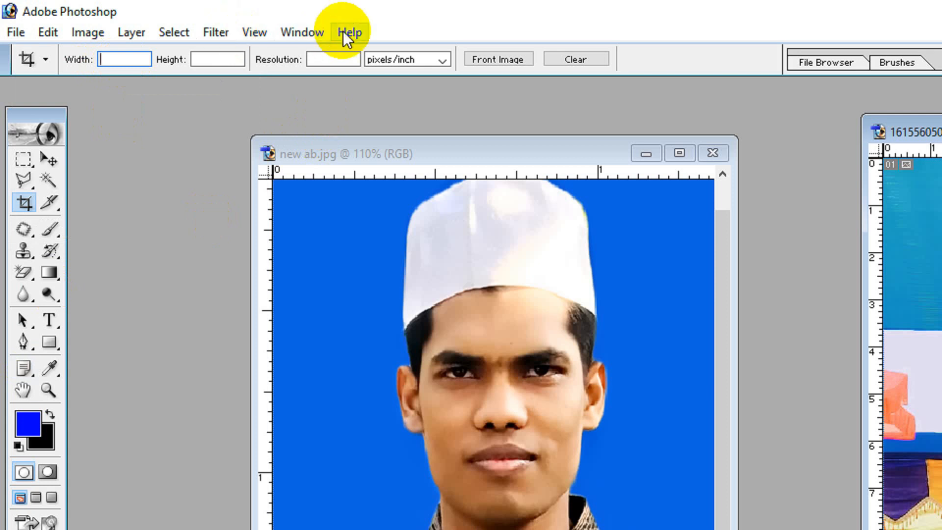
type("1.5")
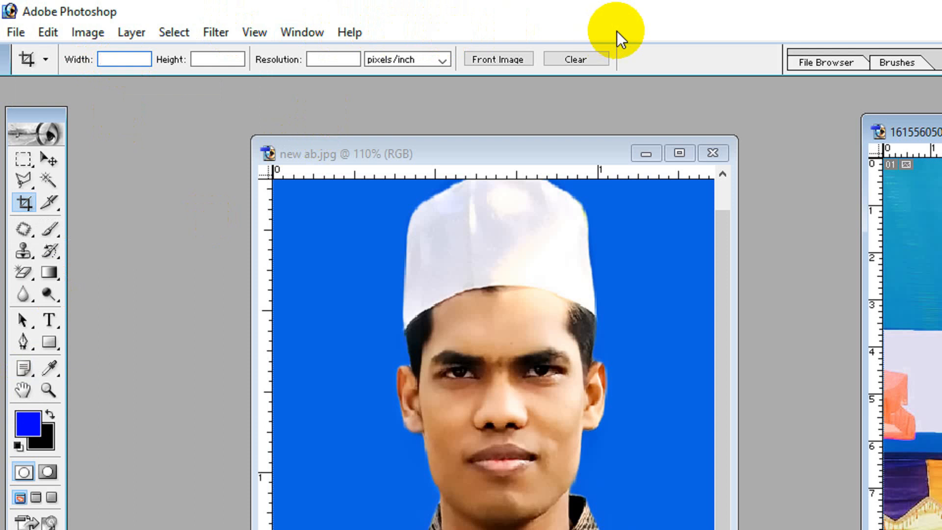
type("40mm")
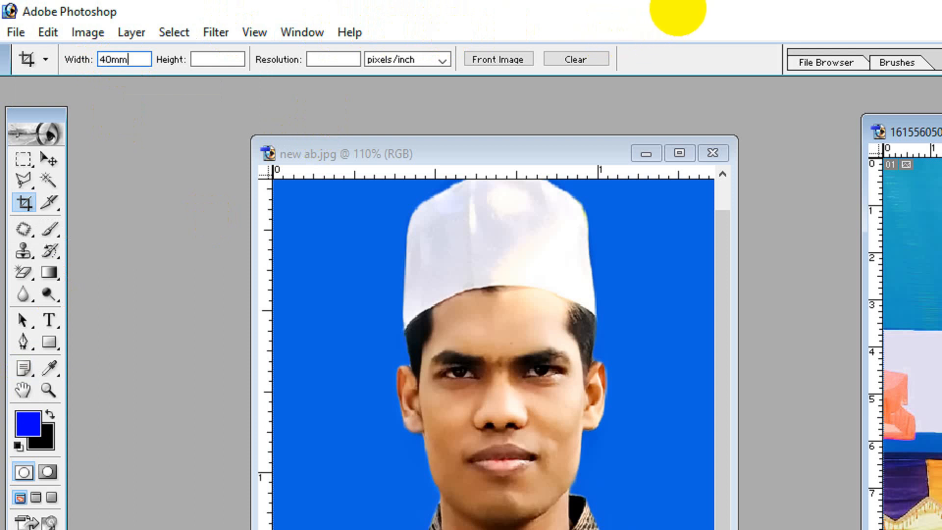
Set the crop height to 50 mm and the crop resolution to 300 pixels/inch.
left_click(228, 60)
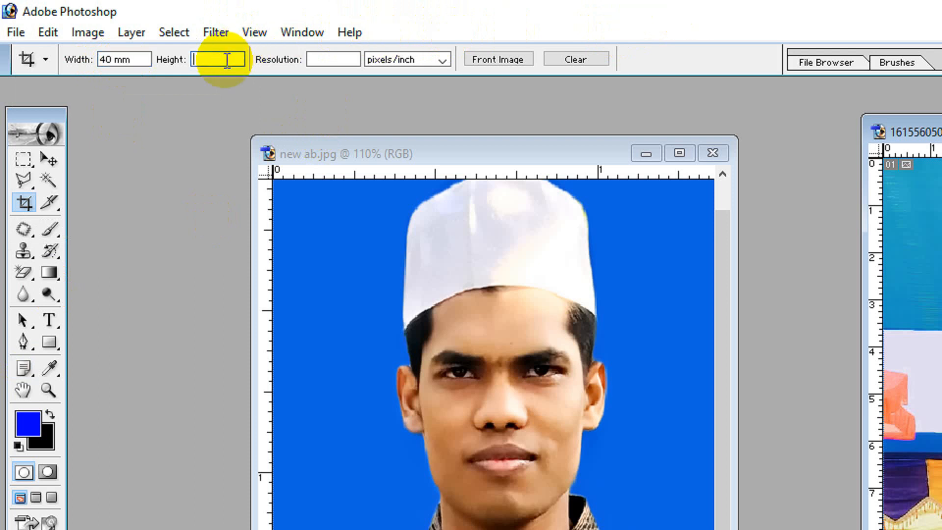
type("500")
key("BackSpace")
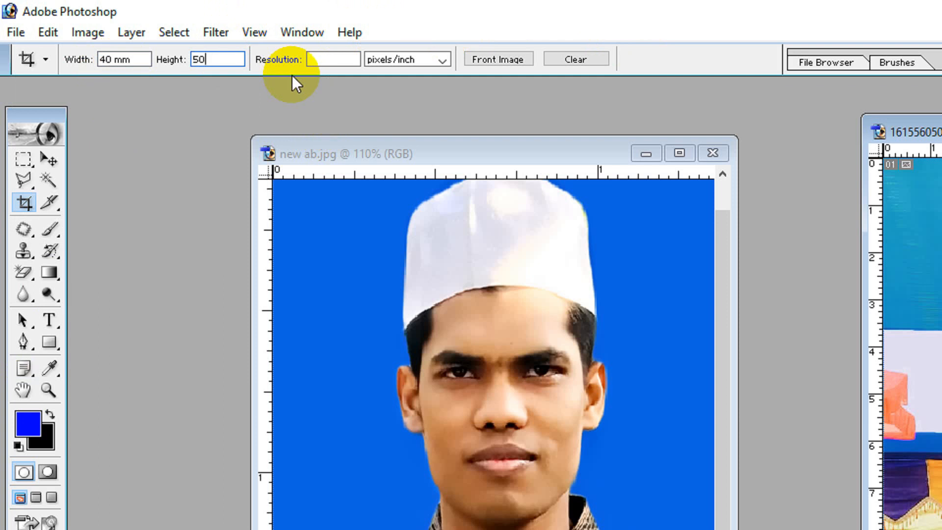
type("mm")
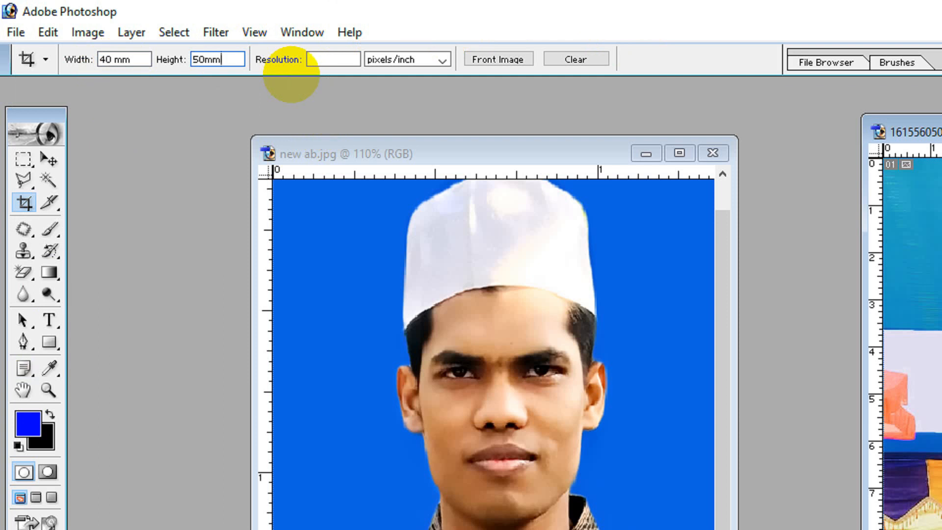
left_click(344, 60)
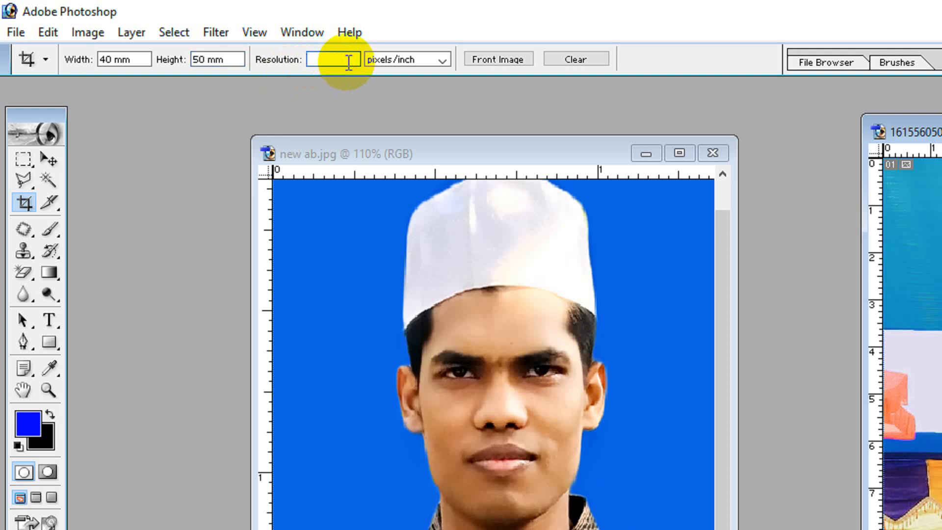
type("300")
left_click(381, 165)
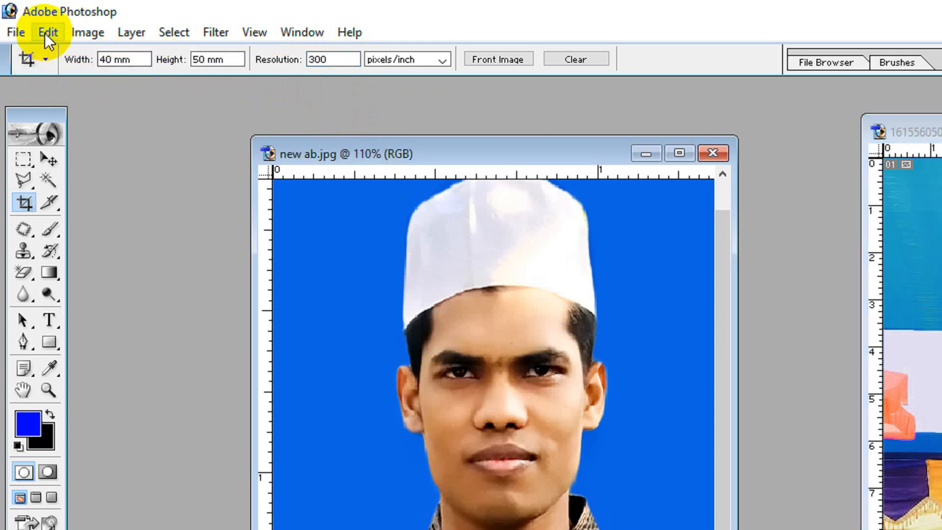
Save the current crop dimensions as a new tool preset named "passport size".
left_click(43, 60)
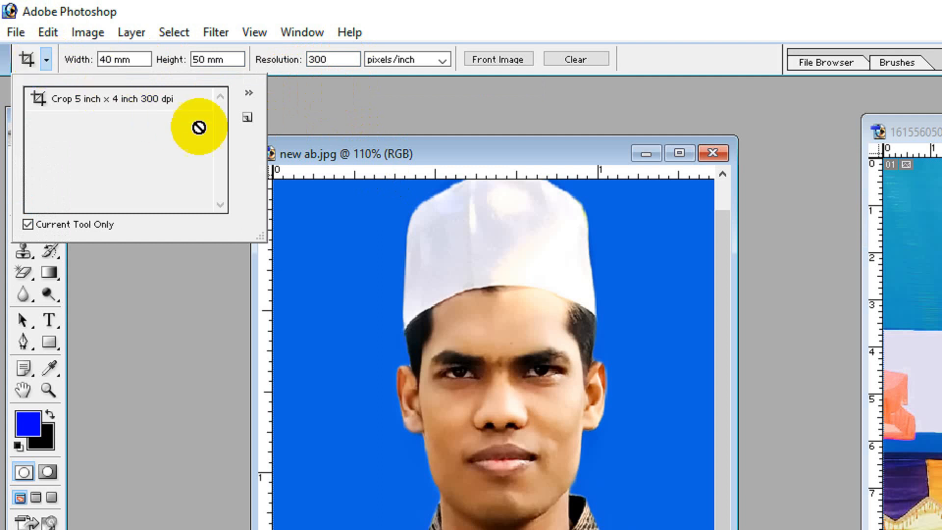
left_click(245, 118)
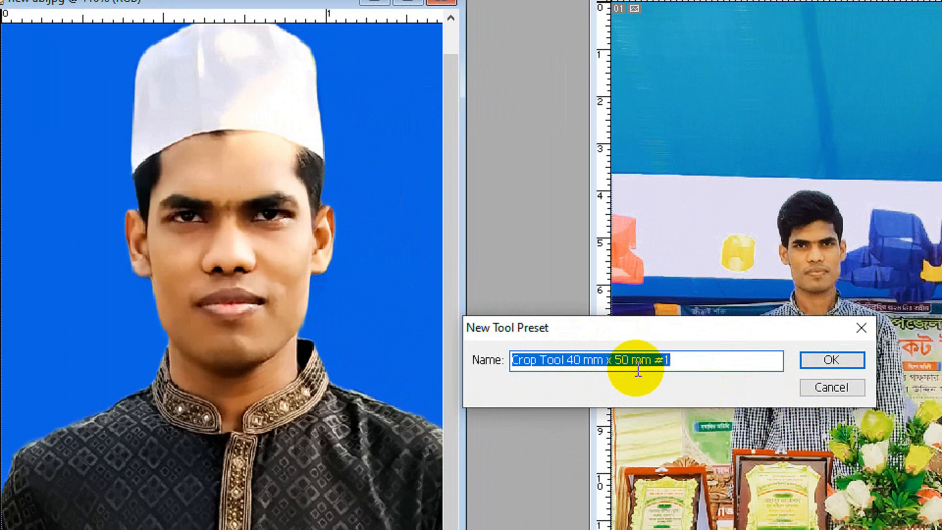
type("psaa")
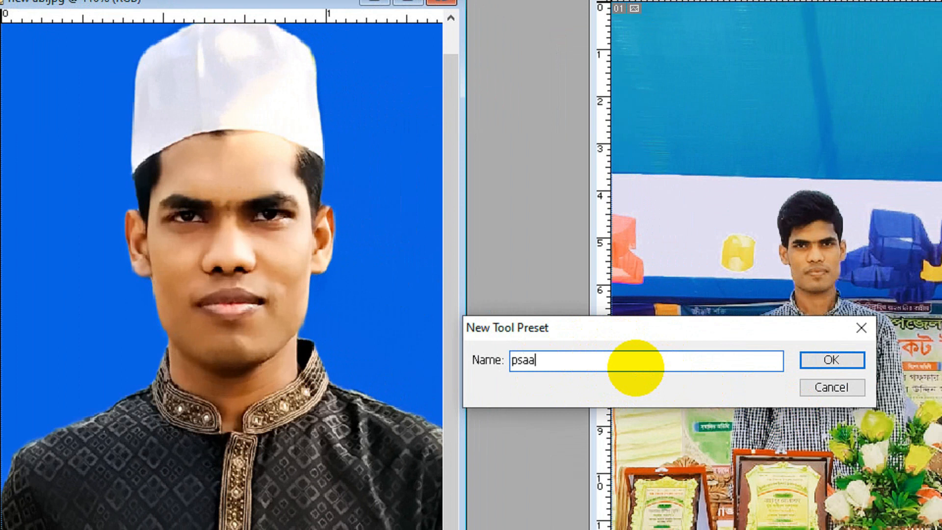
key("BackSpace")
key("BackSpace")
key("BackSpace")
type("assport ssize")
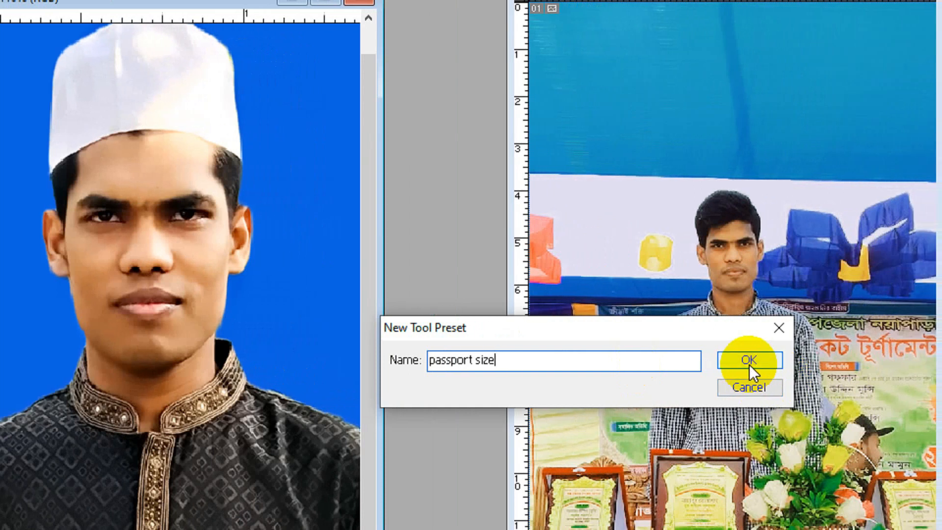
left_click(832, 360)
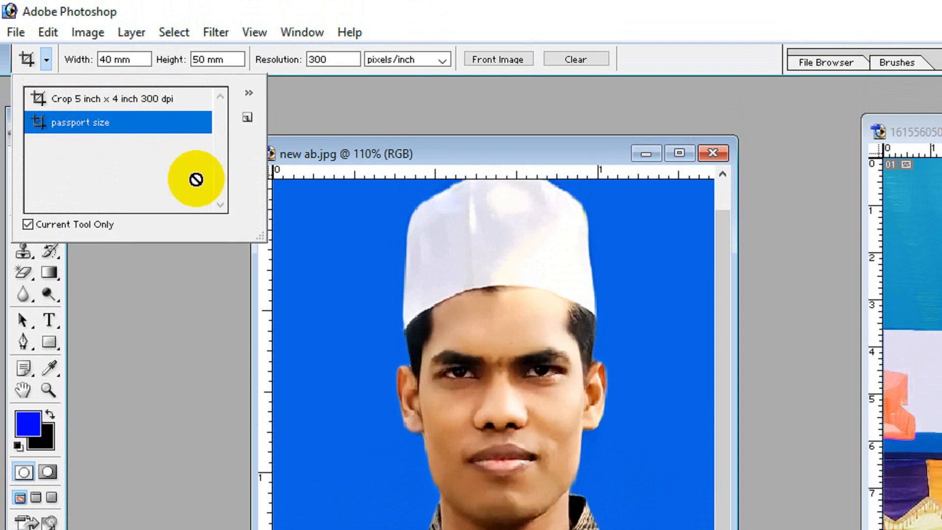
left_click(385, 101)
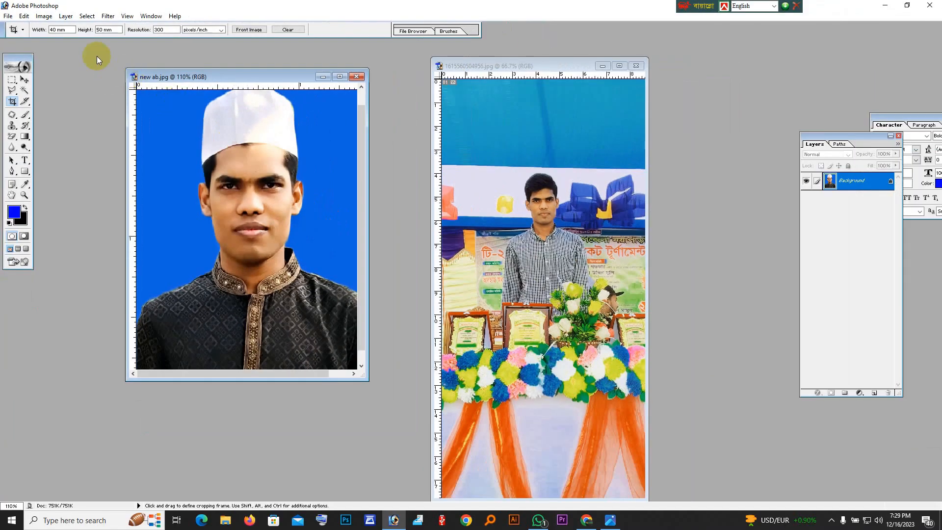
Clear the crop dimensions and reload them from the "passport size" preset.
left_click(288, 30)
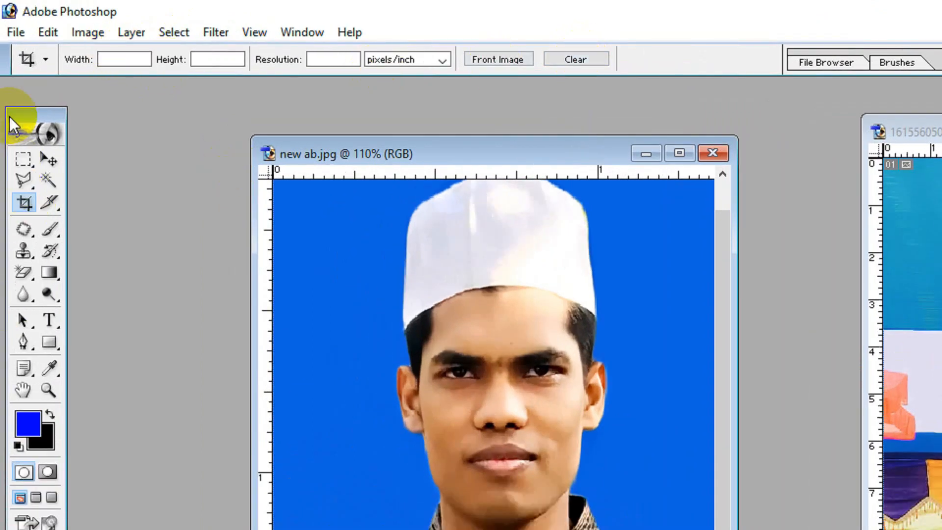
left_click(45, 61)
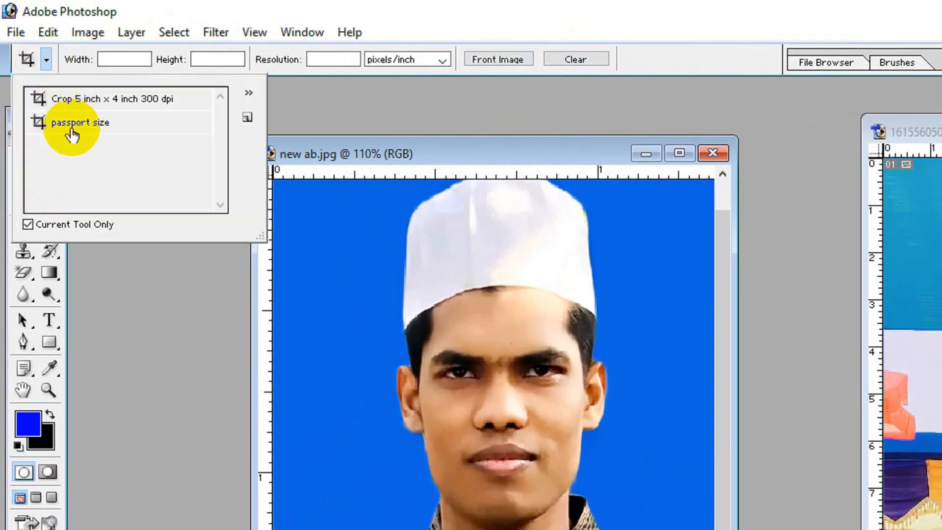
left_click(88, 124)
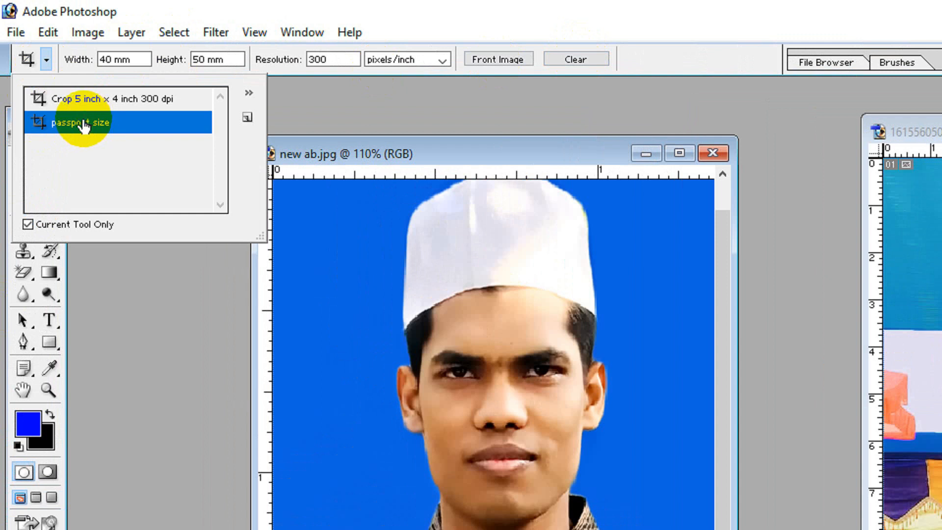
left_click(383, 205)
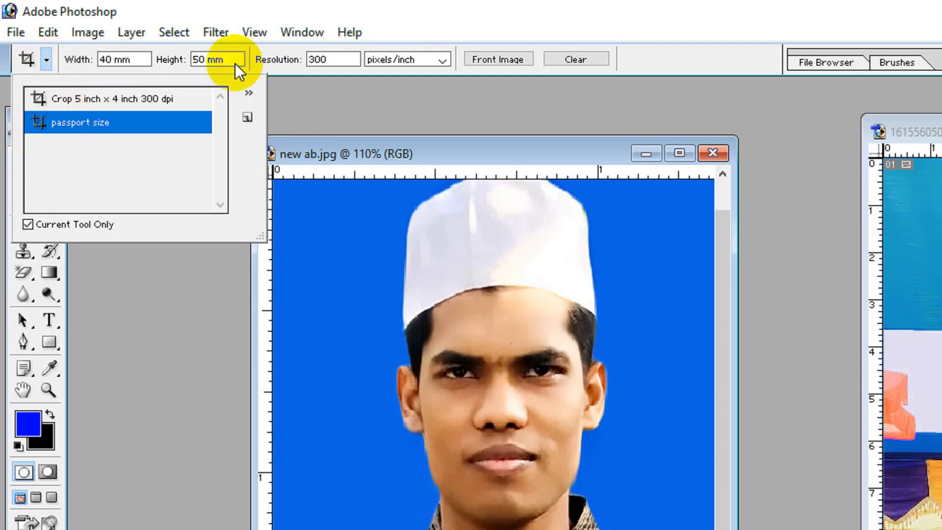
left_click(496, 218)
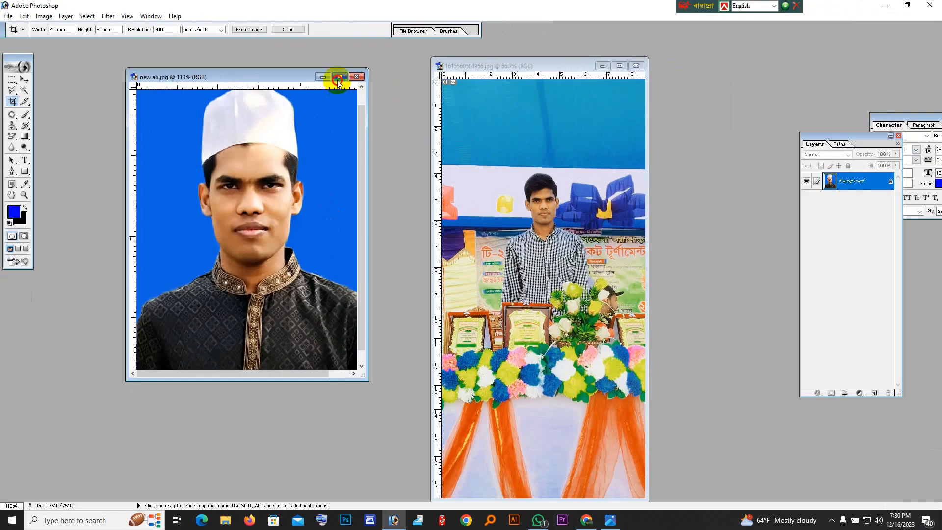
Maximize new ab.jpg, crop the portrait around the head and shoulders with the passport size dimensions, and restore its window.
left_click(363, 82)
left_click_drag(357, 115, 614, 407)
left_click_drag(414, 297, 413, 284)
left_click_drag(586, 403, 597, 417)
double_click(543, 352)
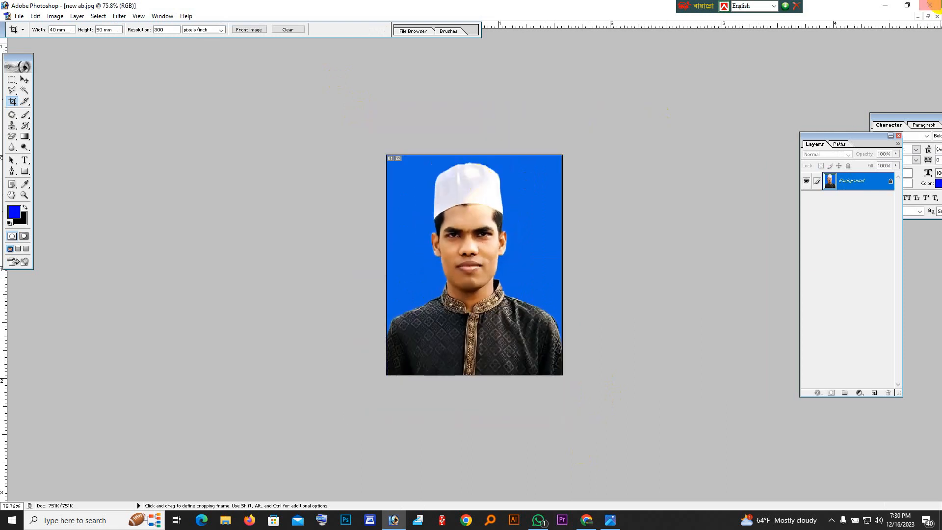
left_click(927, 16)
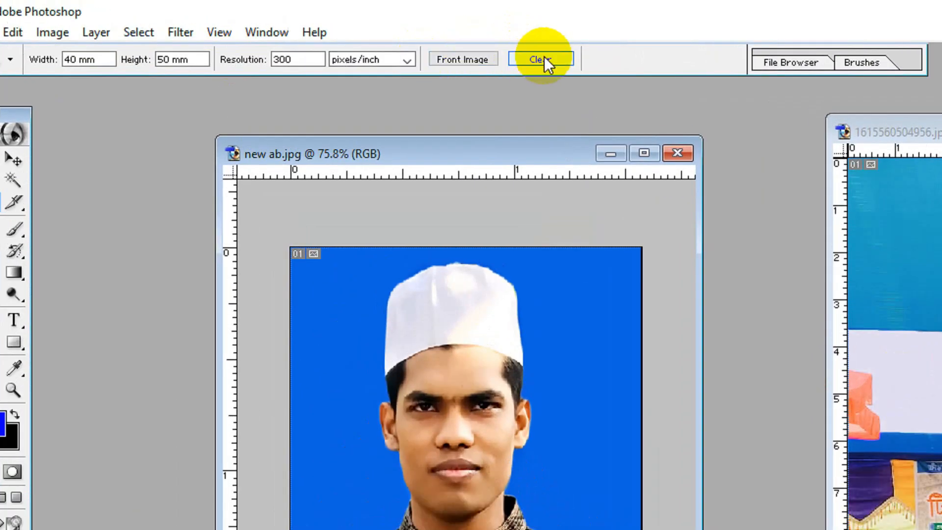
Clear the stored crop dimensions and set the crop to 3.5 in wide by 5 in high at 300 pixels/inch.
left_click(544, 57)
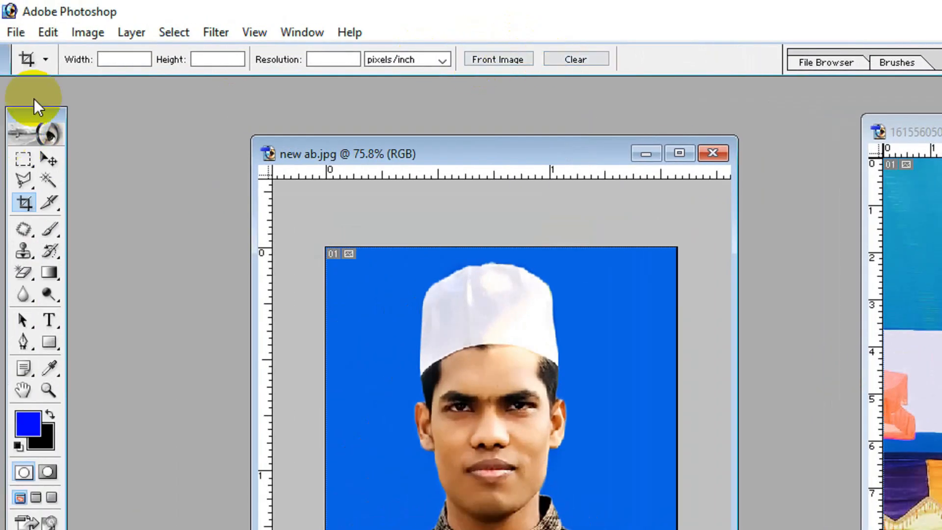
left_click(96, 59)
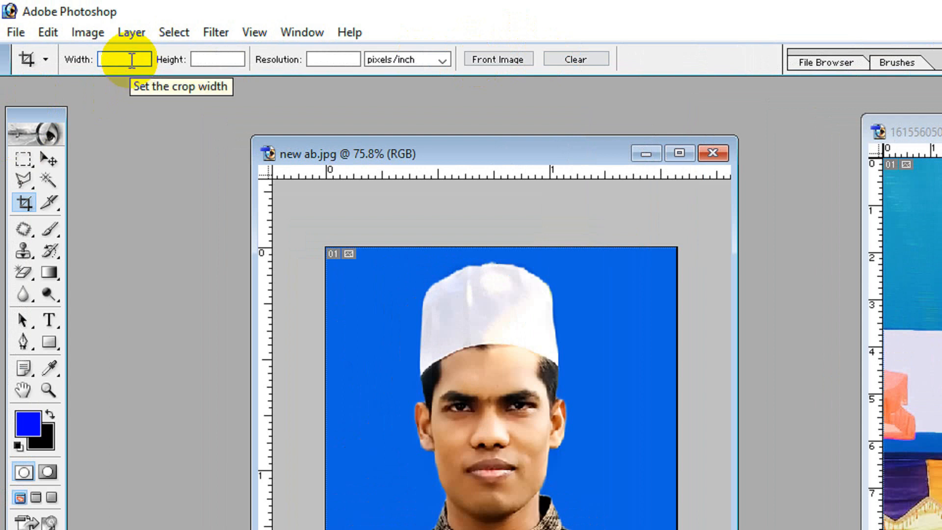
type("3.5")
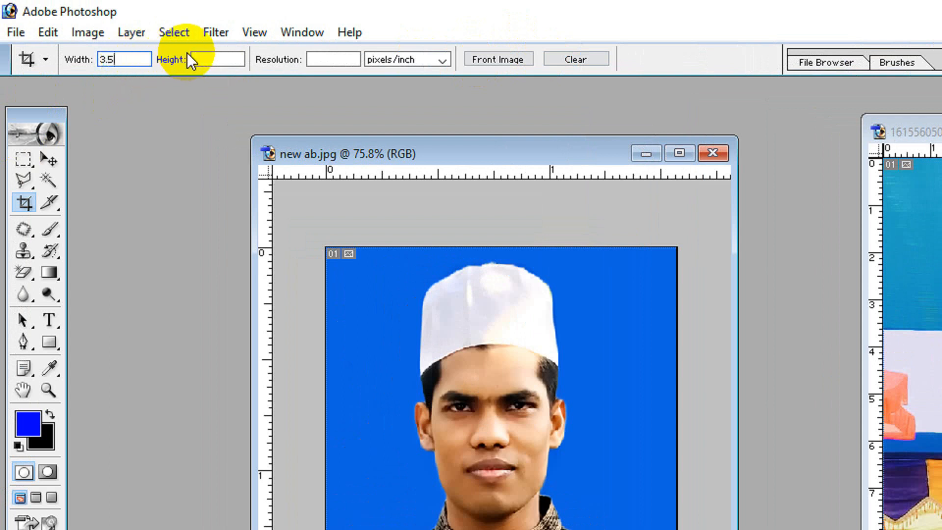
key("Tab")
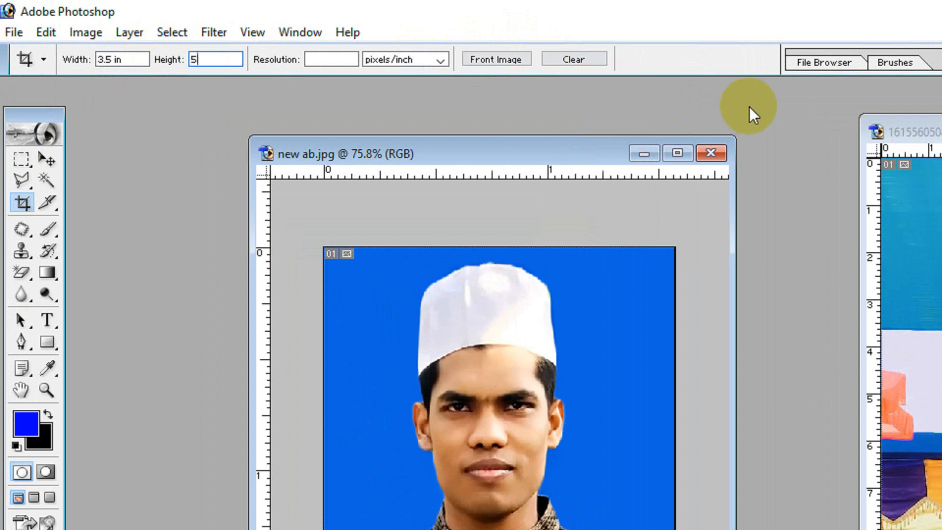
left_click_drag(105, 59, 130, 62)
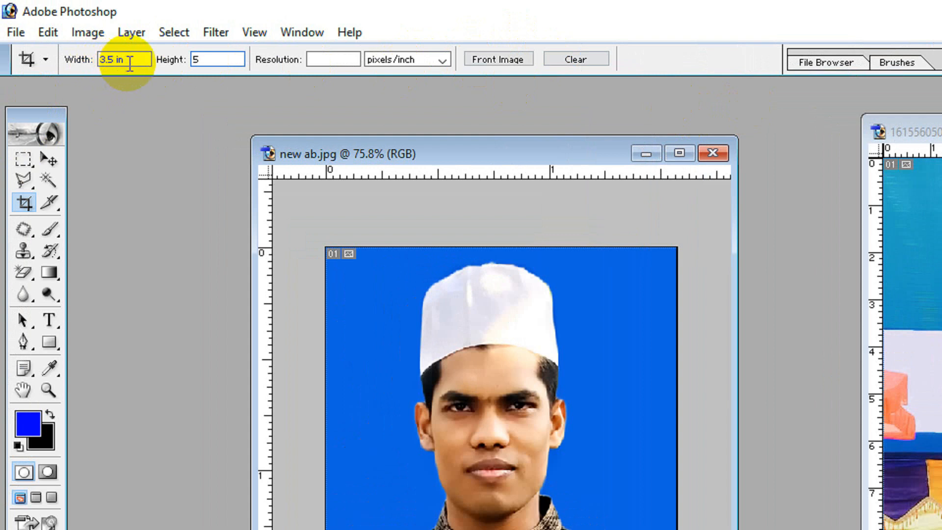
left_click(128, 61)
left_click(200, 59)
left_click(314, 60)
type("300")
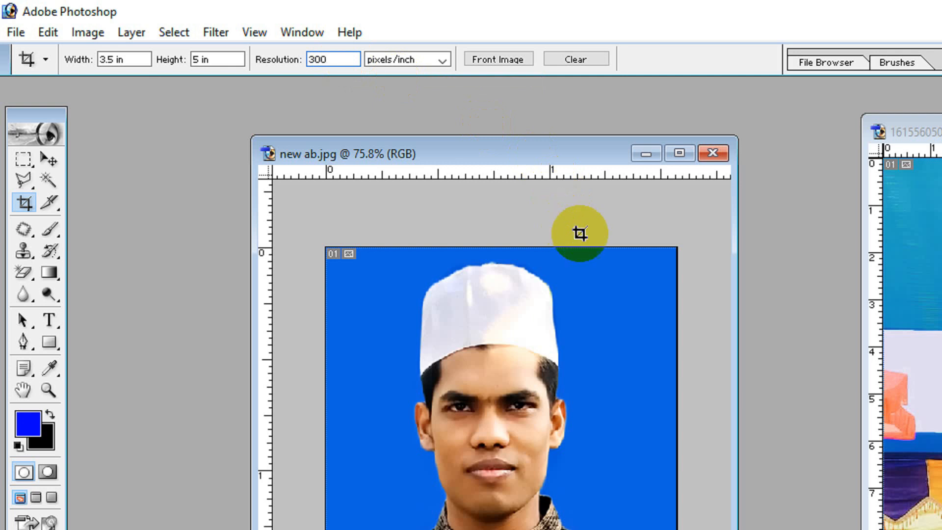
Save the current crop dimensions as a new tool preset named "albal size".
left_click(43, 57)
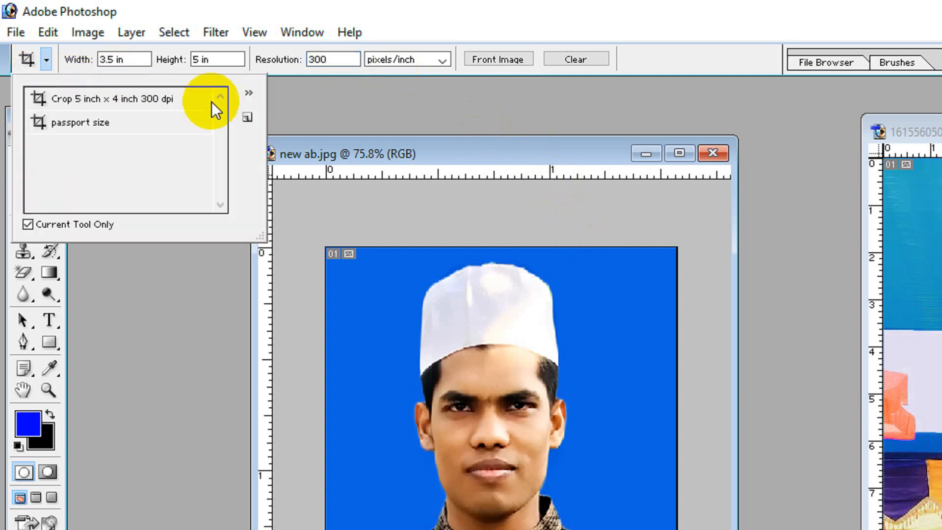
left_click(247, 117)
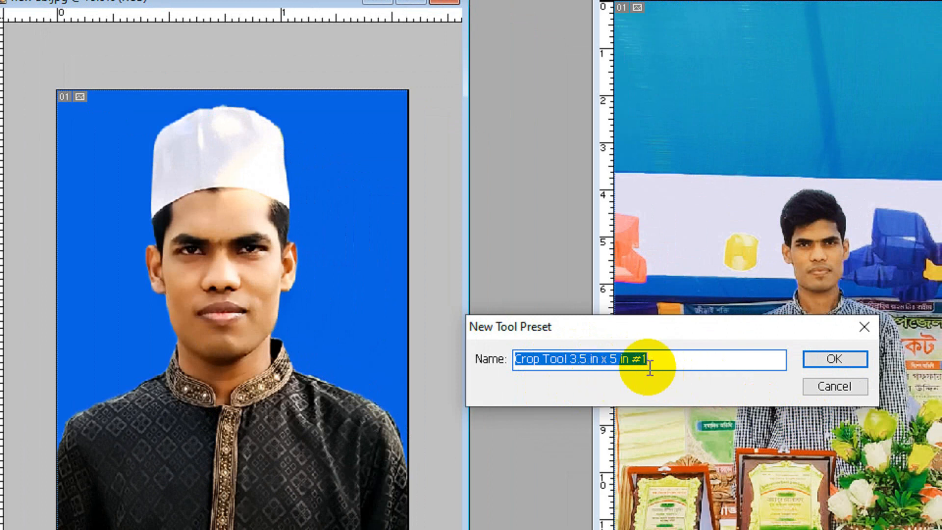
type("albal size")
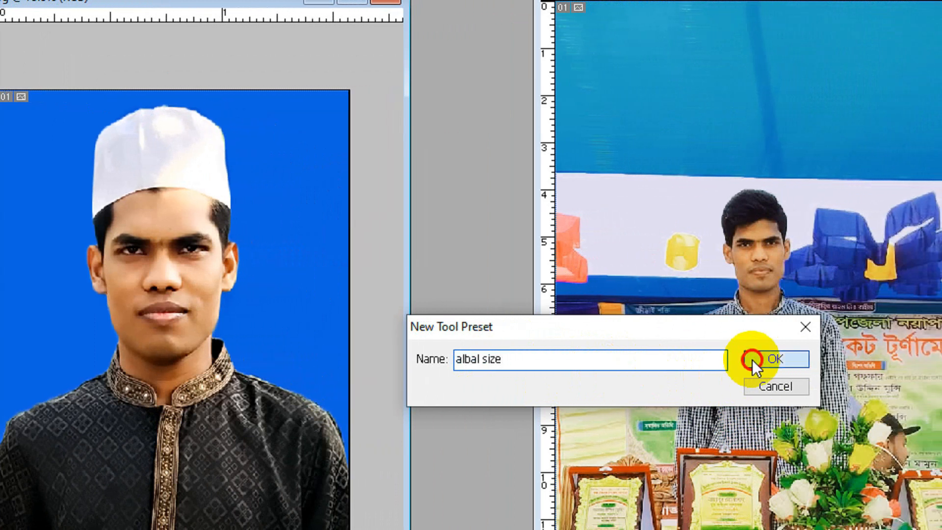
left_click(835, 358)
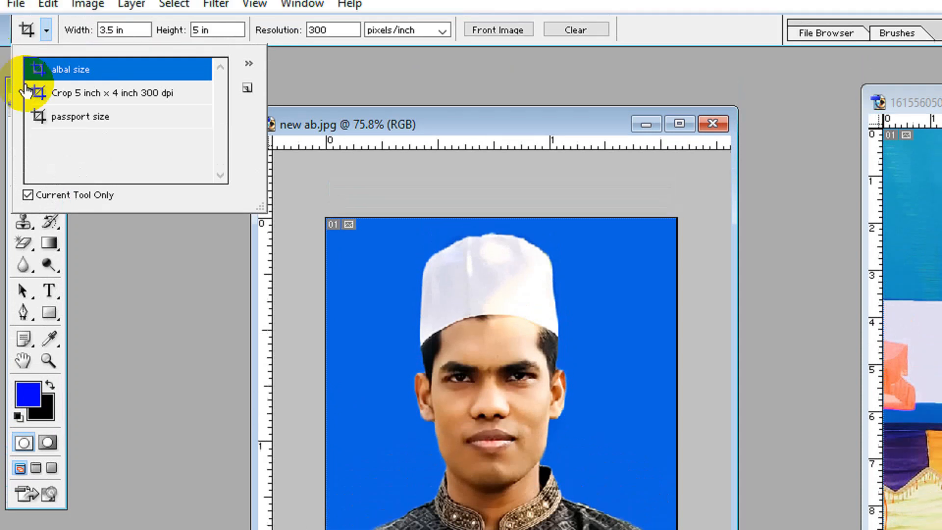
left_click(195, 273)
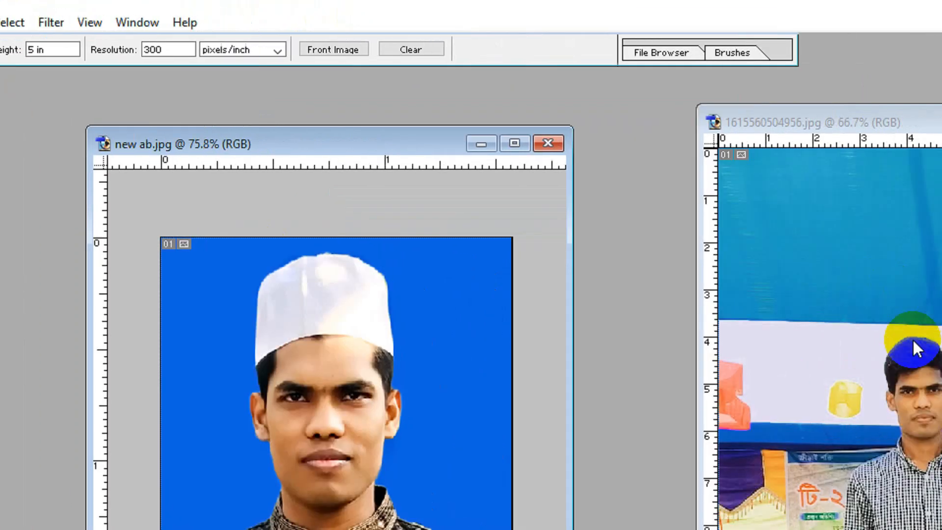
key("Tab")
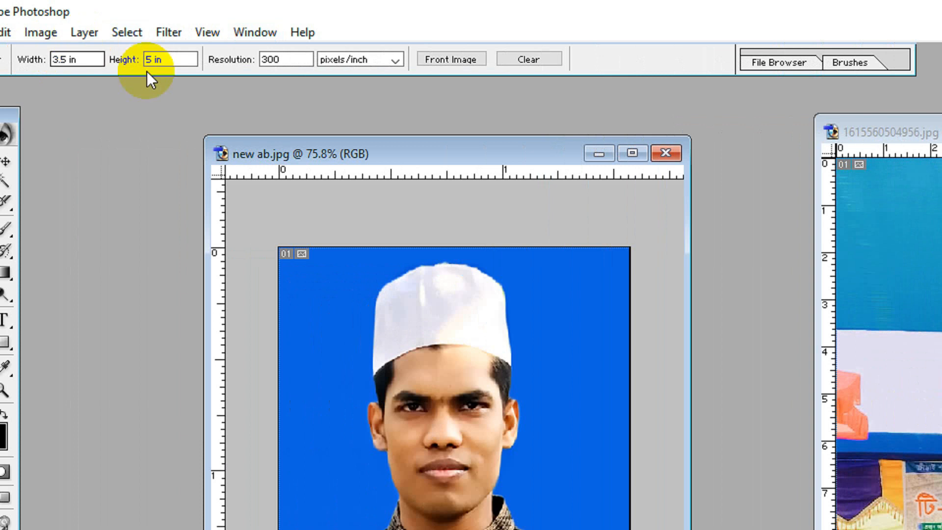
Clear the crop dimensions and reload them from the "albal size" preset.
left_click(530, 60)
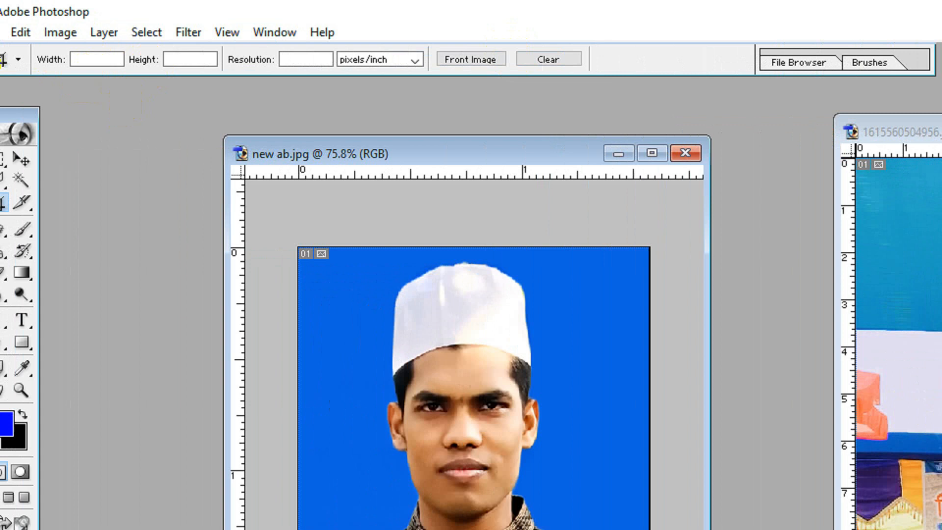
left_click(18, 60)
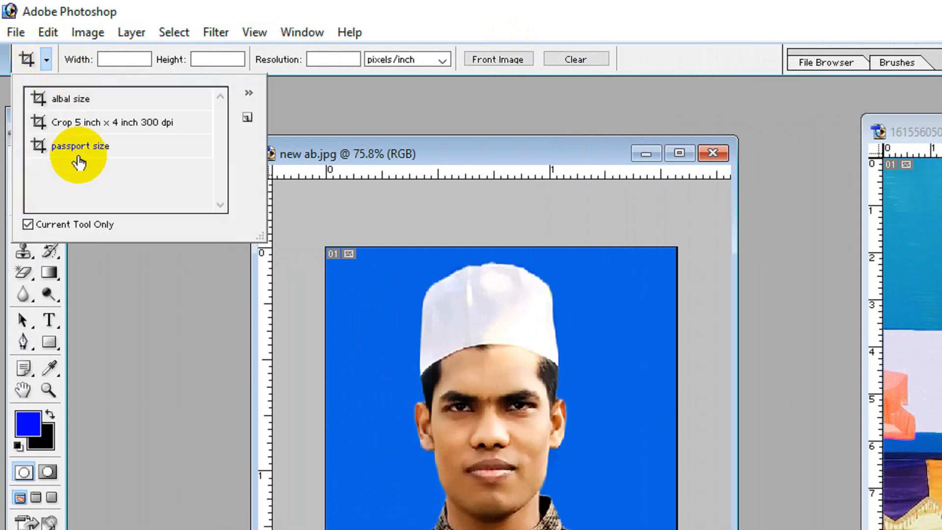
left_click(75, 100)
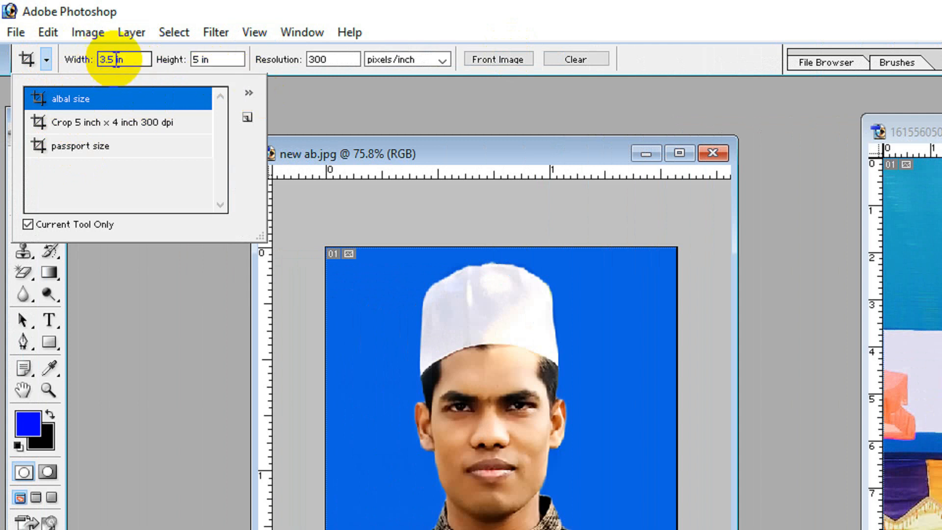
left_click(593, 116)
Maximize 1615560504956.jpg, crop it around the standing man and the flower table with the albal size dimensions, and restore its window.
left_click(865, 258)
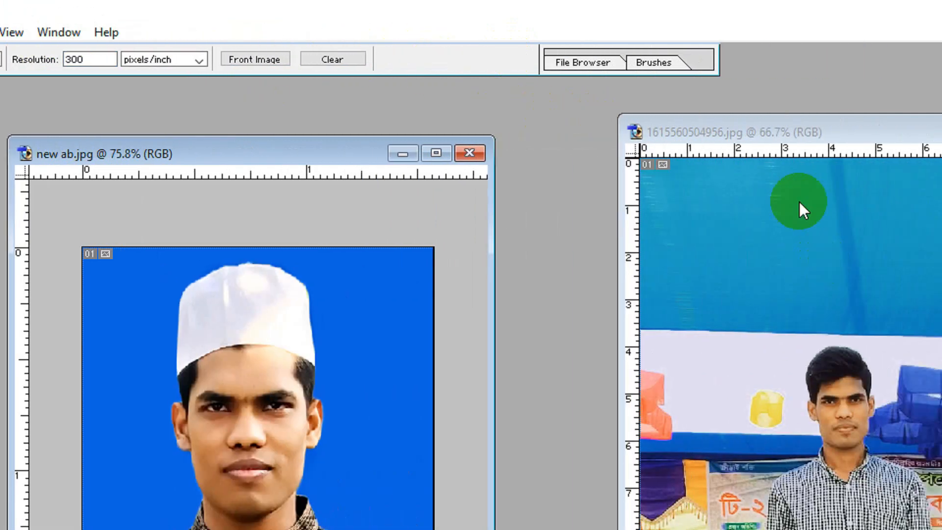
left_click(800, 202)
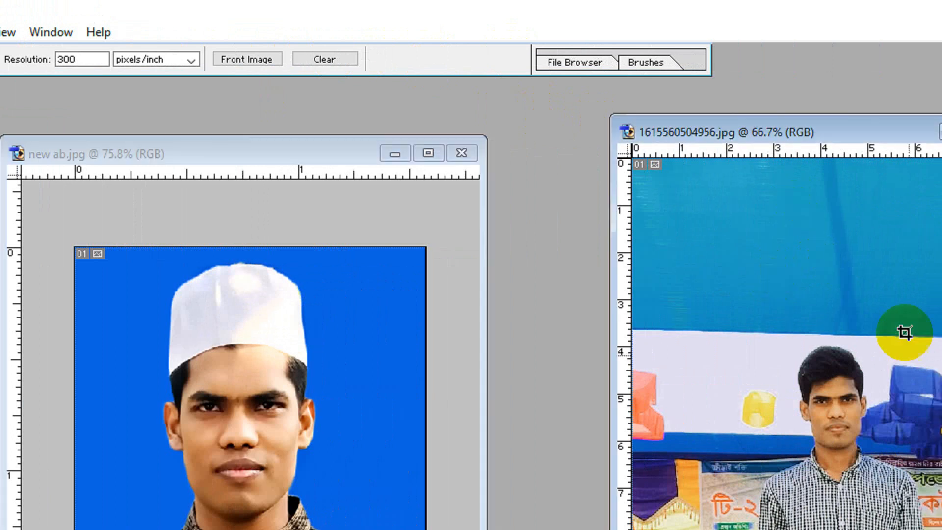
left_click(843, 342)
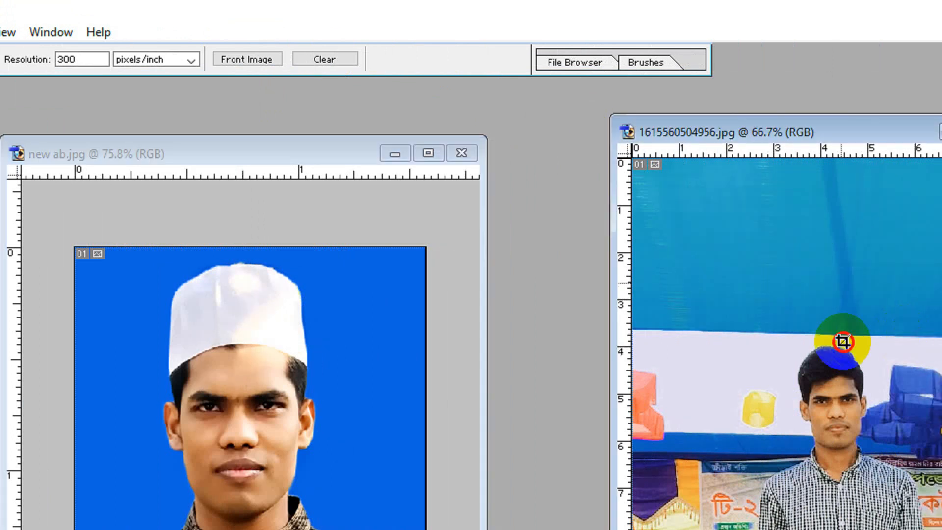
scroll(844, 342, "down", 1)
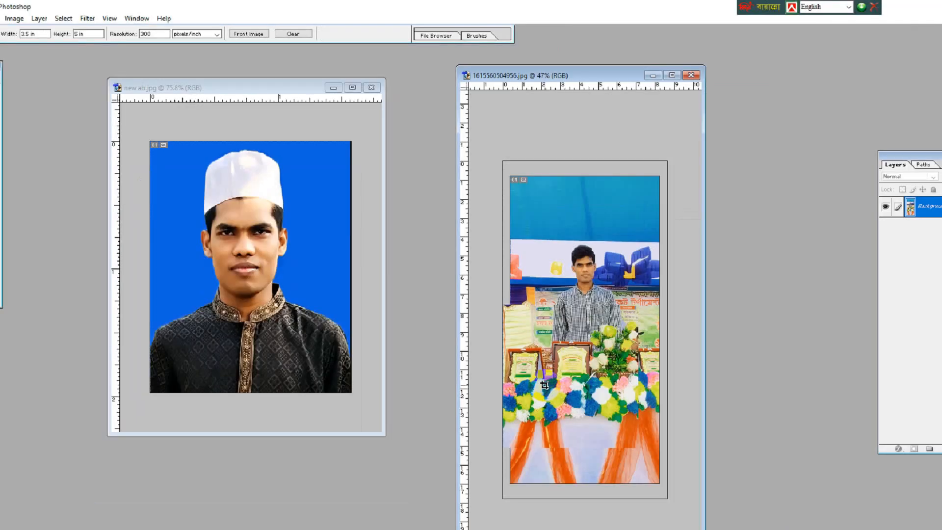
scroll(542, 385, "up", 1)
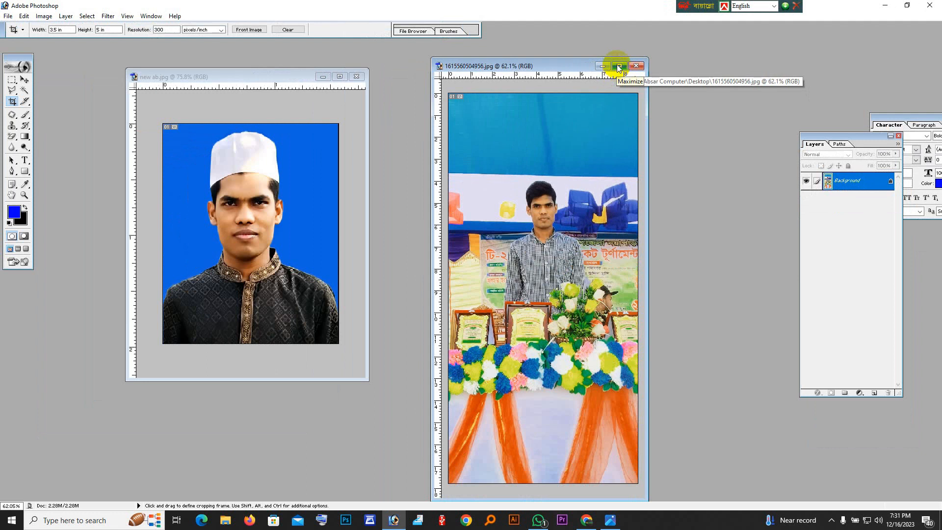
left_click(619, 66)
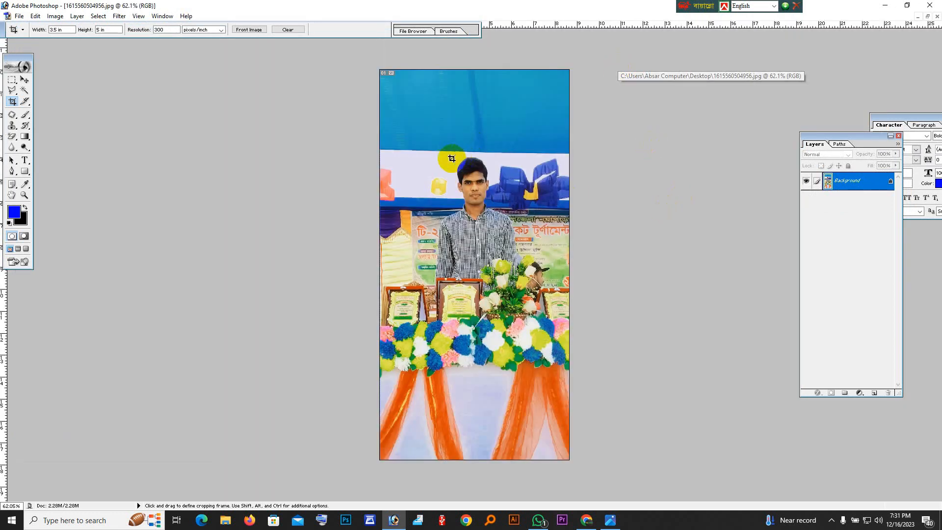
mouse_move(391, 118)
left_mouse_down()
mouse_move(480, 220)
mouse_move(585, 393)
left_mouse_up()
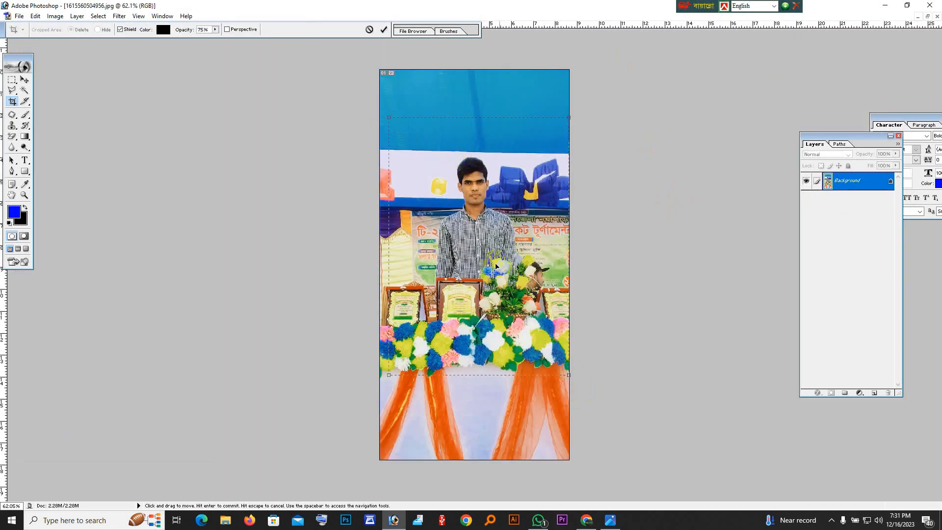
left_click_drag(481, 253, 484, 253)
left_click_drag(562, 374, 569, 382)
key("Return")
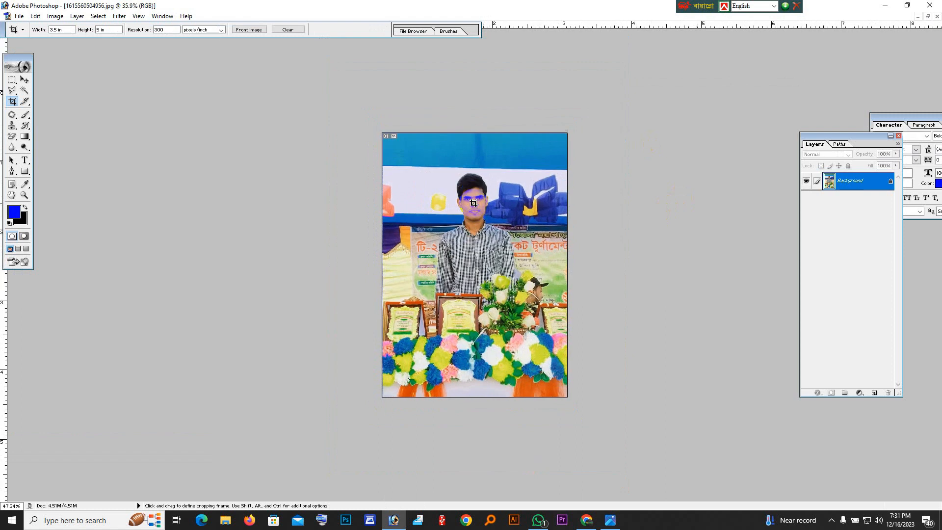
left_click(927, 16)
left_click(310, 138)
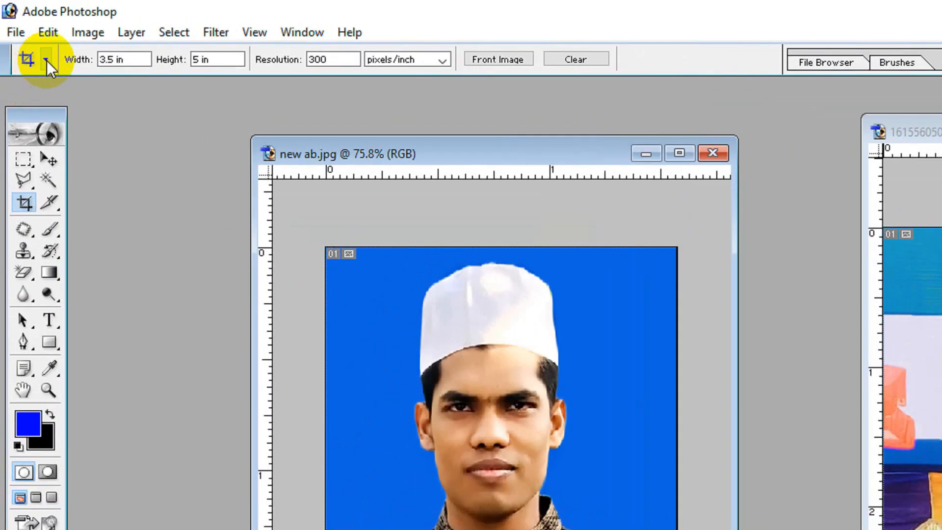
left_click(23, 30)
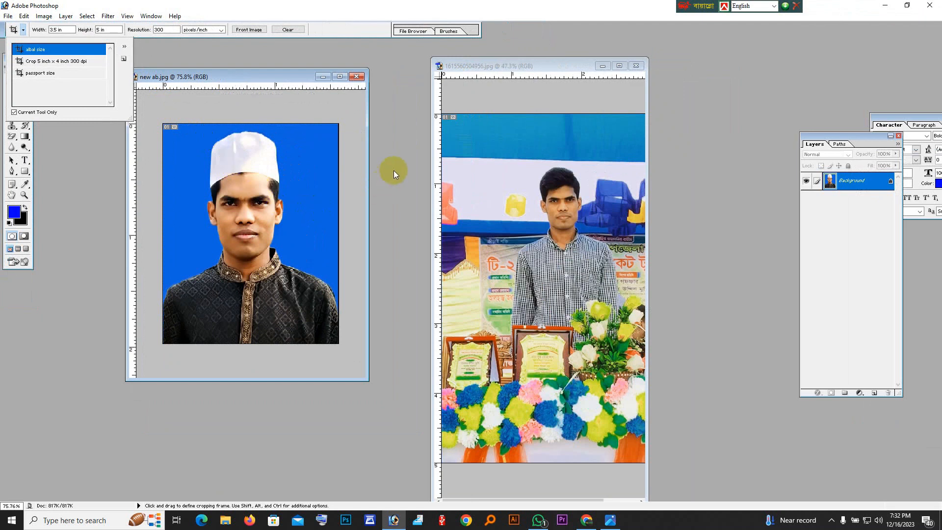
Move the 1615560504956.jpg window next to new ab.jpg and zoom out to 33.3% to fit the whole photo.
left_click(534, 184)
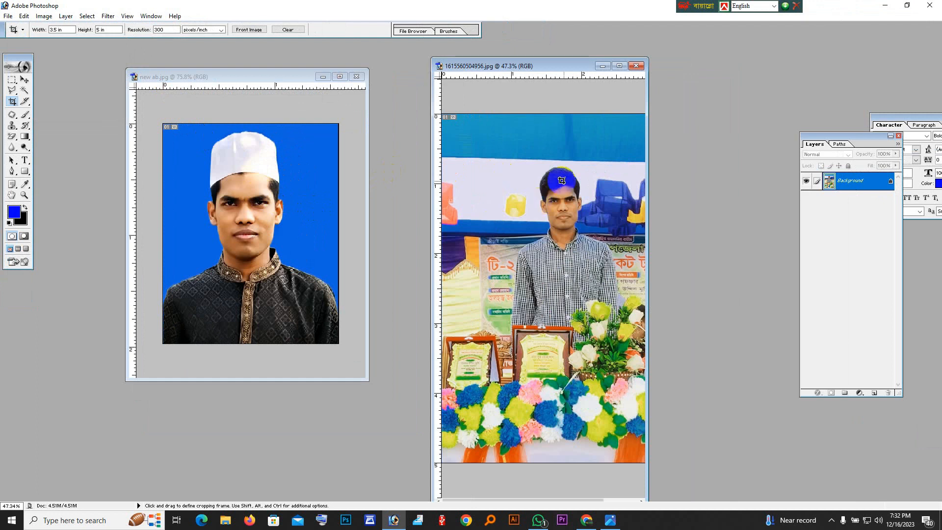
left_click_drag(546, 67, 484, 63)
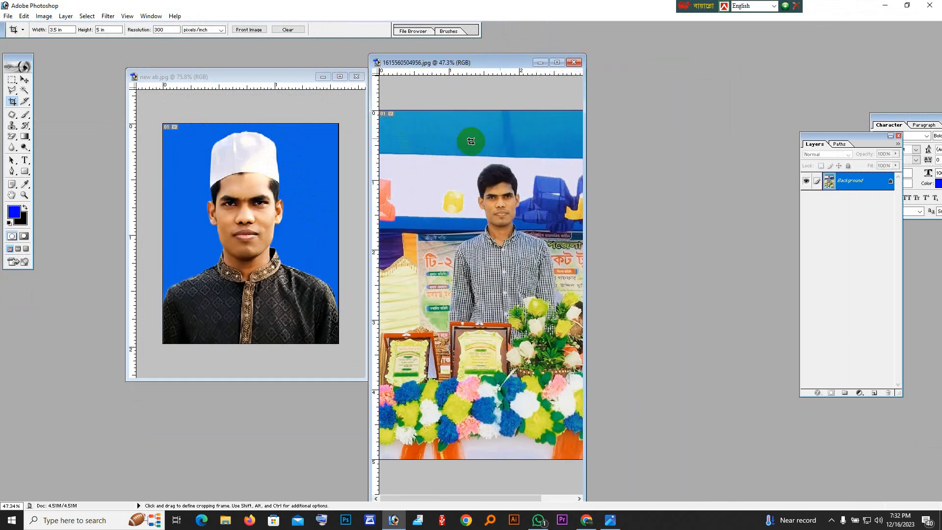
scroll(510, 147, "right", 2)
left_click(482, 219, "alt")
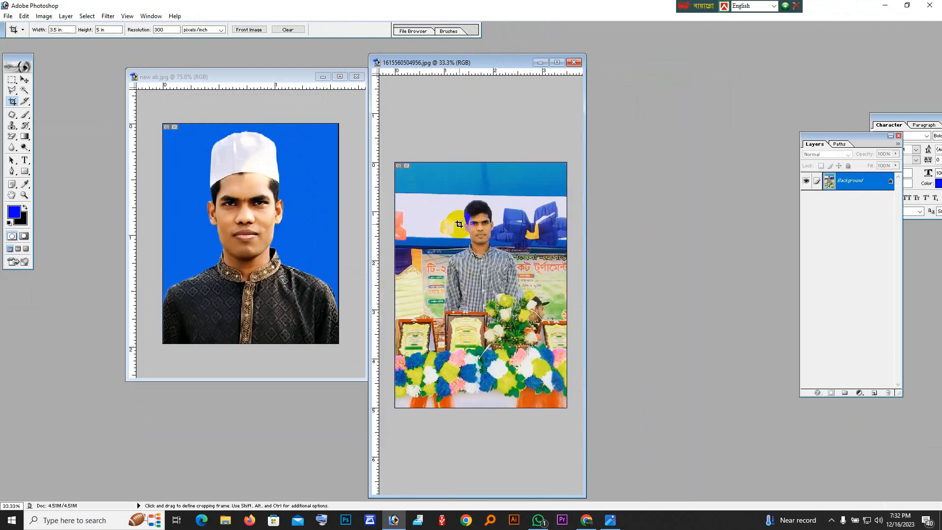
Create a new white A4 document in RGB Color at 300 pixels/inch and move its window beside the photos.
key("ctrl+n")
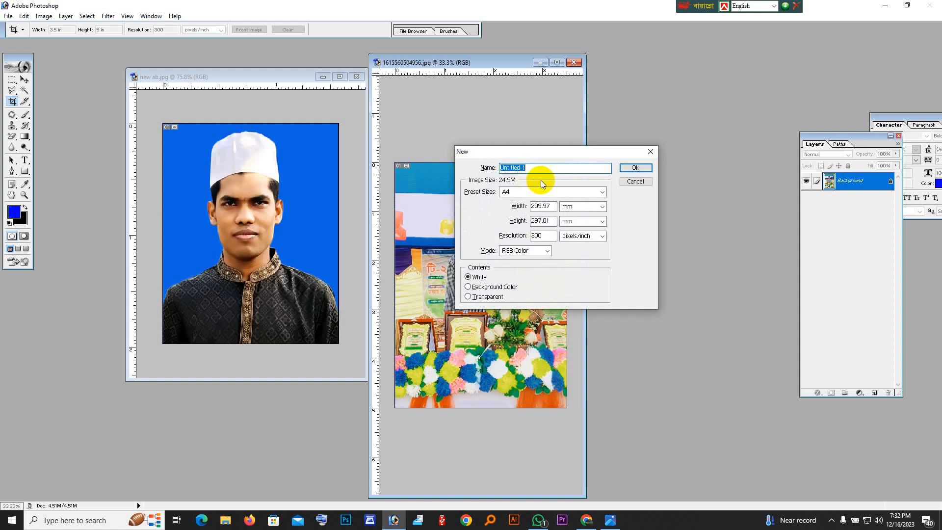
left_click(632, 169)
left_click_drag(252, 51, 709, 82)
Copy the new ab.jpg portrait into the blank A4 document with the Move tool and place it in the page's upper-left corner.
left_click(24, 79)
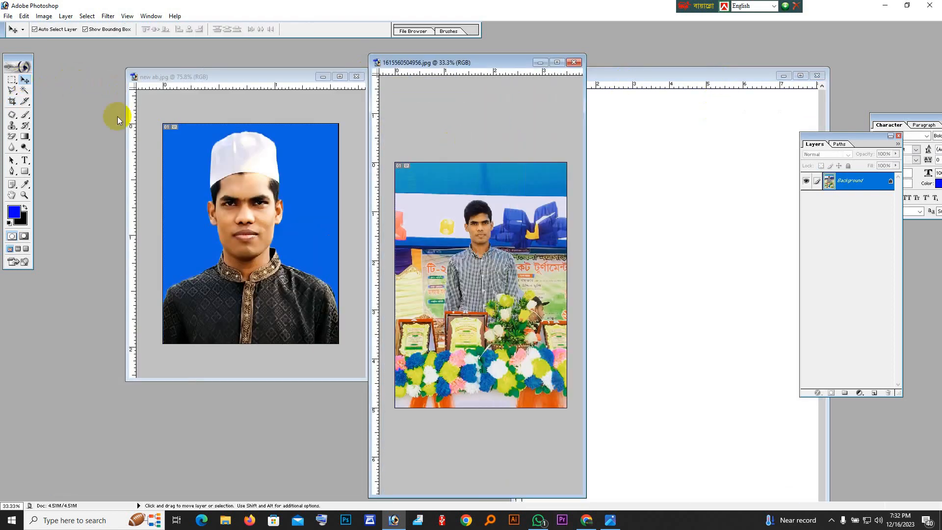
left_click(190, 150)
left_click_drag(231, 168, 693, 216)
left_click_drag(692, 254, 562, 161)
Copy the cropped 1615560504956.jpg photo into the A4 document, maximize the document, and align the photo beside the portrait near the page's top.
left_click(506, 221)
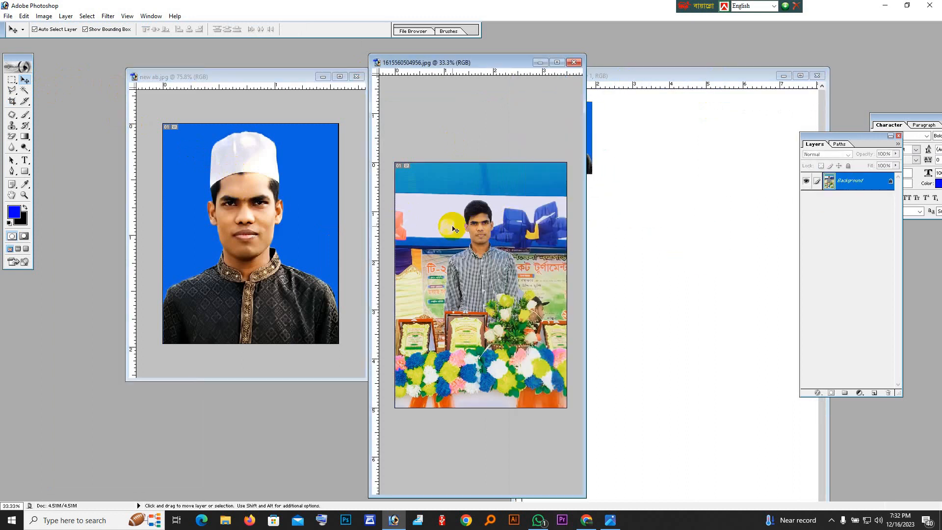
left_click_drag(481, 218, 712, 171)
left_click(801, 76)
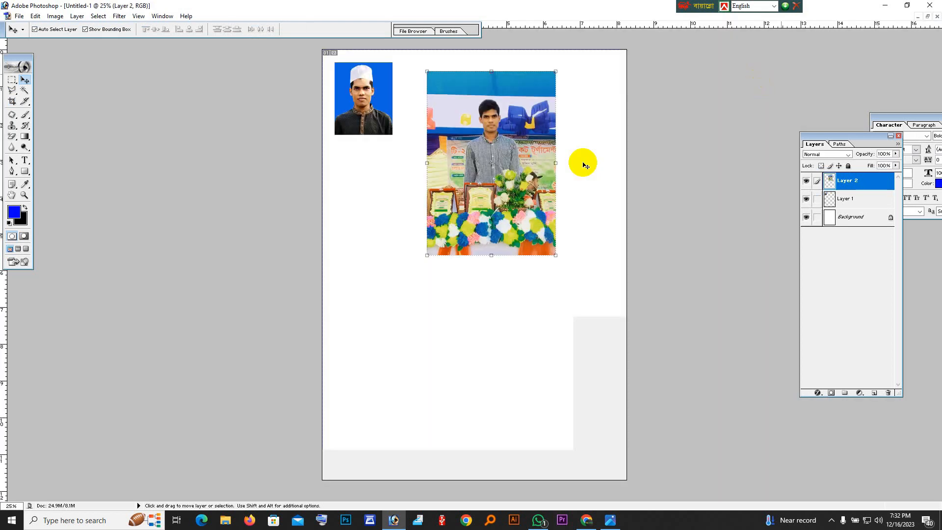
left_click_drag(511, 166, 505, 156)
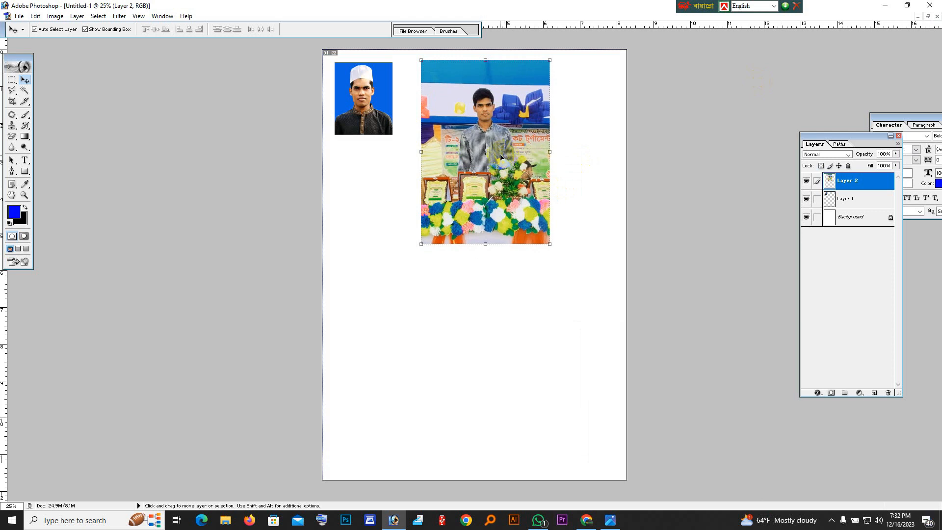
left_click(884, 6)
left_click(829, 518)
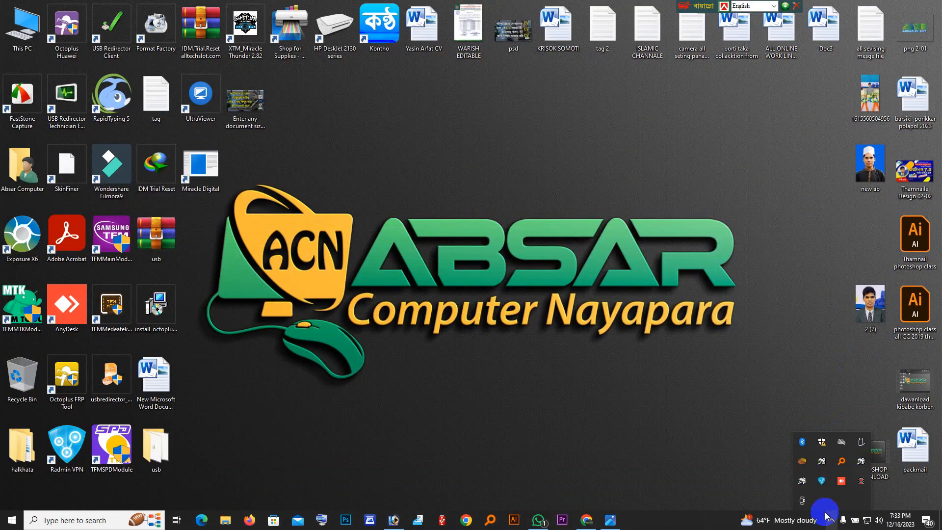